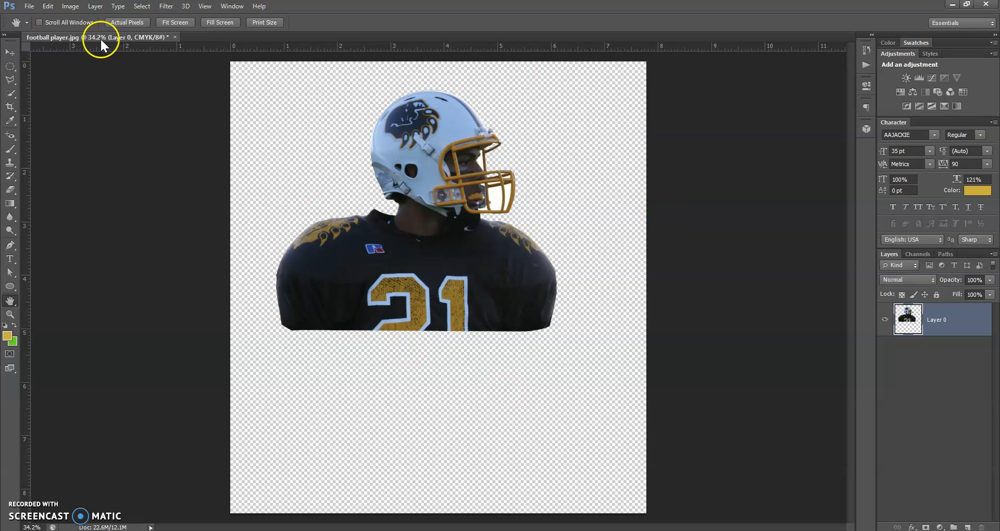
- Start saving the cut-out image under a new name and browse to Lessons in the teacher's folder under Desktop > Shared Drive > _Working Pages
{"action": "left_click", "coordinate": [29, 6]}
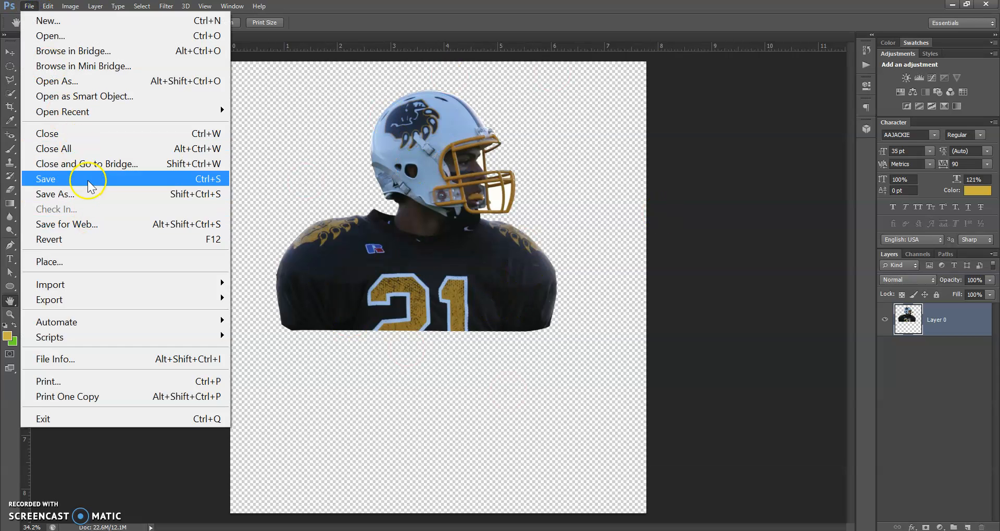
{"action": "left_click", "coordinate": [89, 196]}
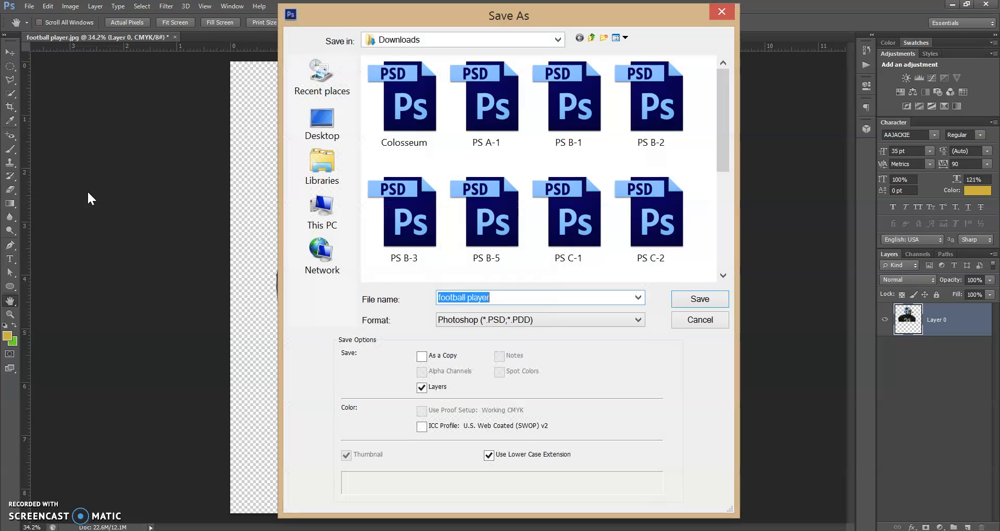
{"action": "left_click", "coordinate": [303, 112]}
{"action": "scroll", "coordinate": [493, 239], "scroll_direction": "down", "scroll_amount": 3}
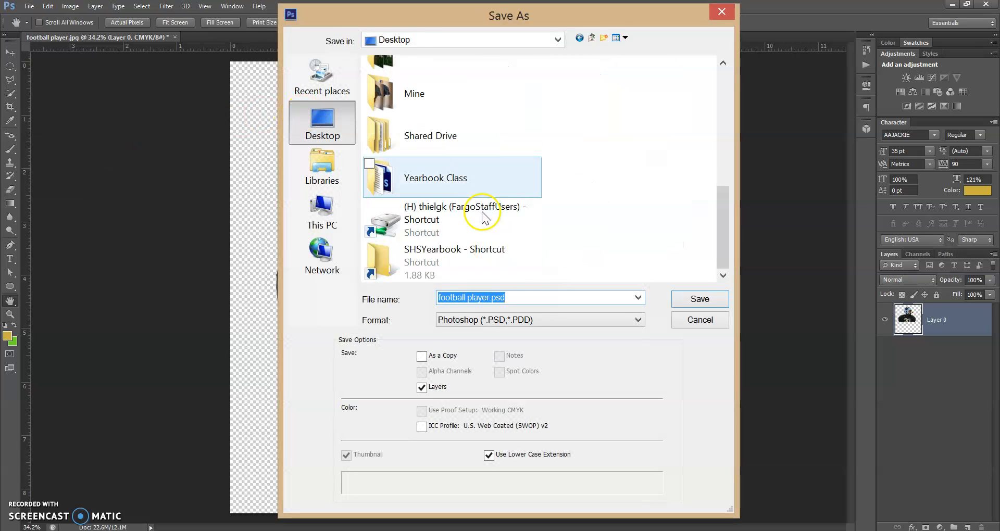
{"action": "double_click", "coordinate": [462, 141]}
{"action": "double_click", "coordinate": [451, 83]}
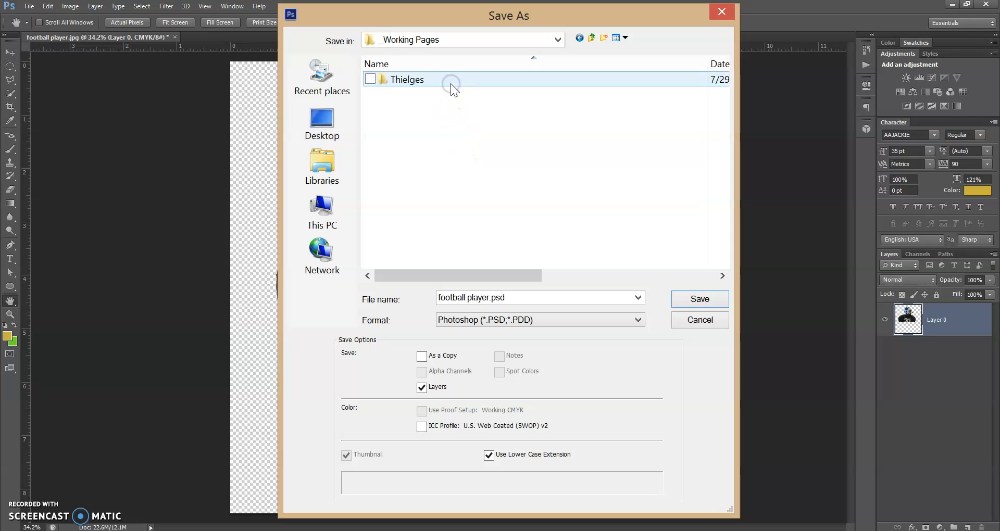
{"action": "double_click", "coordinate": [436, 83]}
{"action": "double_click", "coordinate": [424, 96]}
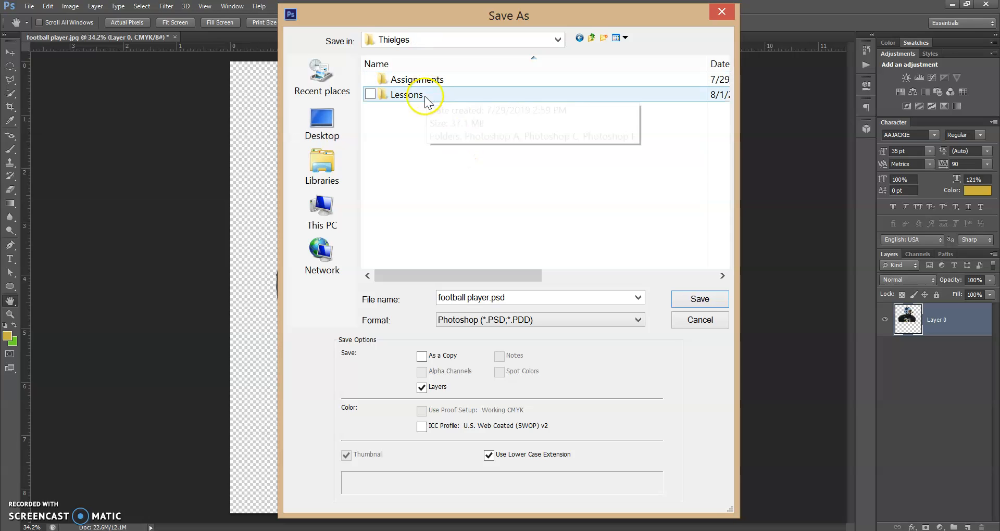
- Create a folder named Photoshop G inside Lessons and open it as the save location
{"action": "left_click", "coordinate": [602, 39]}
{"action": "type", "text": "Photoshop G"}
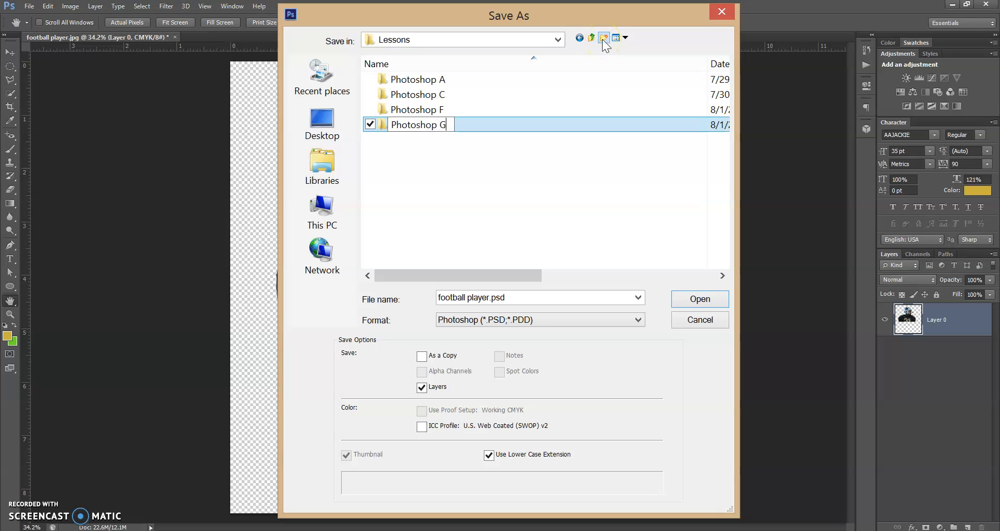
{"action": "key", "text": "Return"}
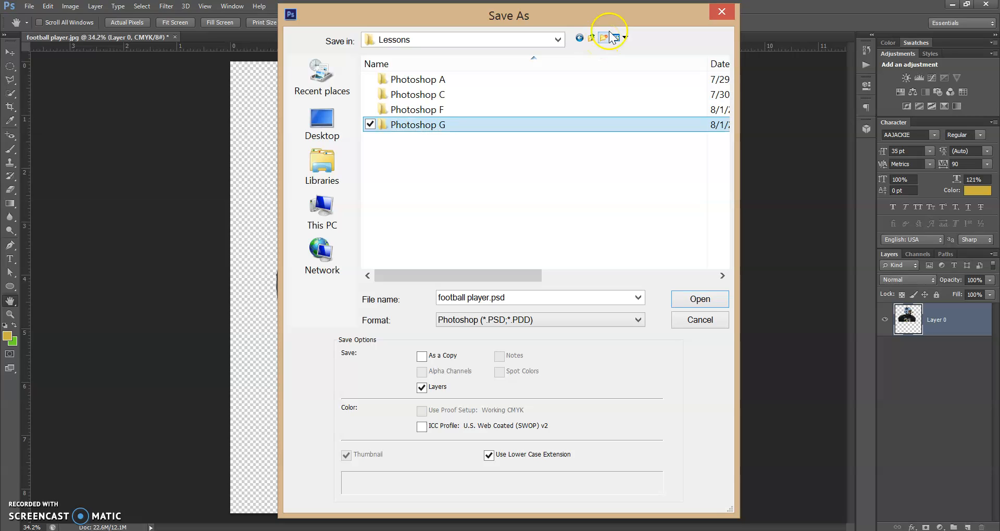
{"action": "double_click", "coordinate": [497, 135]}
- Name the file Football Player and save it in Photoshop (PSD) format with Maximize Compatibility on
{"action": "left_click", "coordinate": [483, 297]}
{"action": "type", "text": "Footp"}
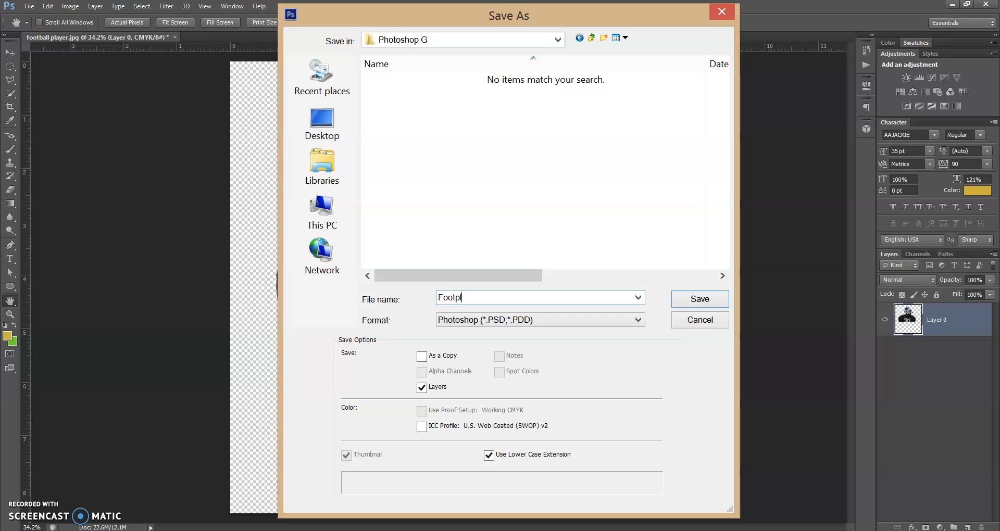
{"action": "key", "text": "BackSpace"}
{"action": "type", "text": "ball Player"}
{"action": "left_click", "coordinate": [507, 298]}
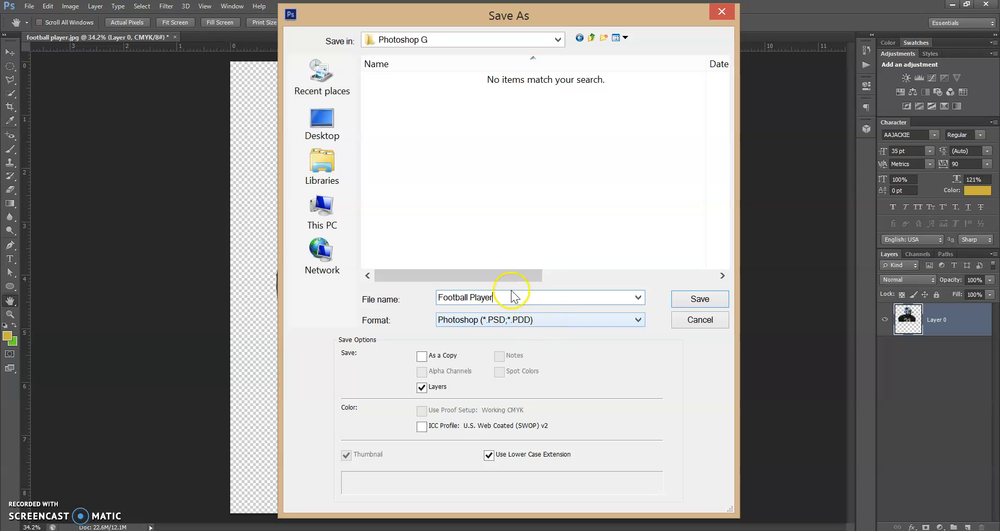
{"action": "left_click", "coordinate": [693, 300]}
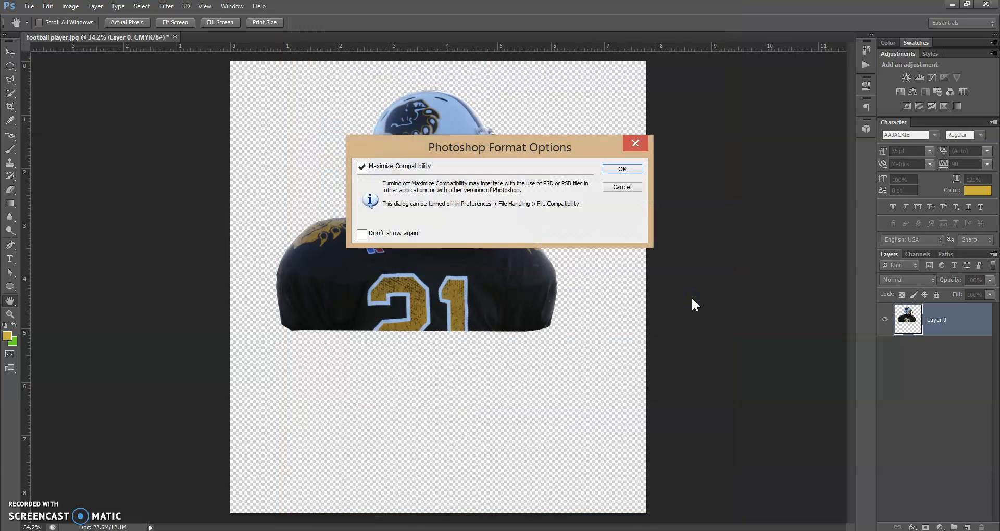
{"action": "left_click", "coordinate": [628, 170]}
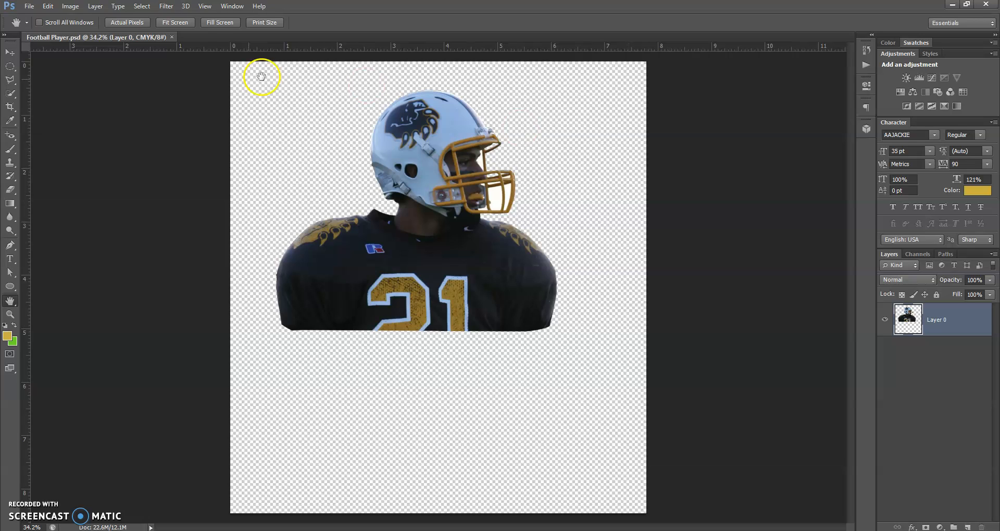
- Save a JPEG copy named Football Player in the Photoshop G folder at maximum quality 12, and close the document
{"action": "left_click", "coordinate": [31, 7]}
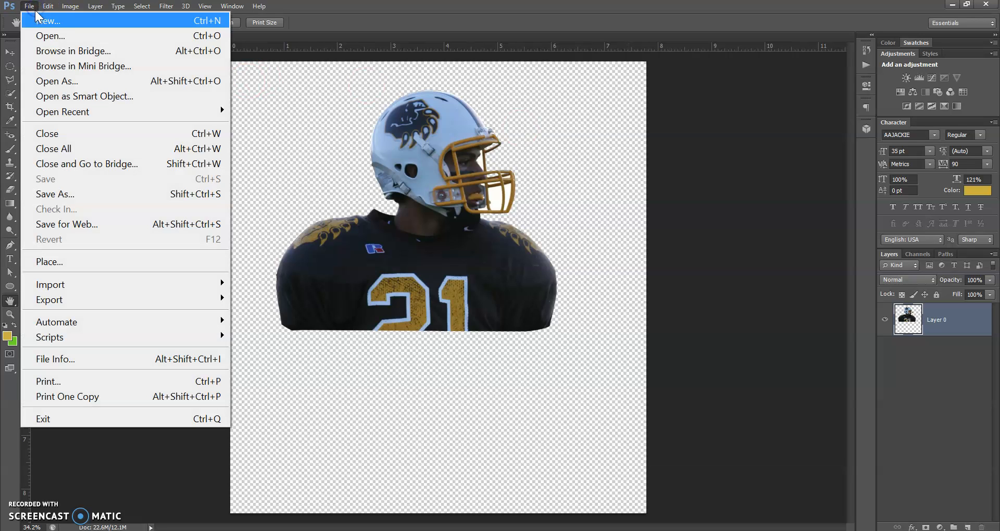
{"action": "left_click", "coordinate": [70, 195]}
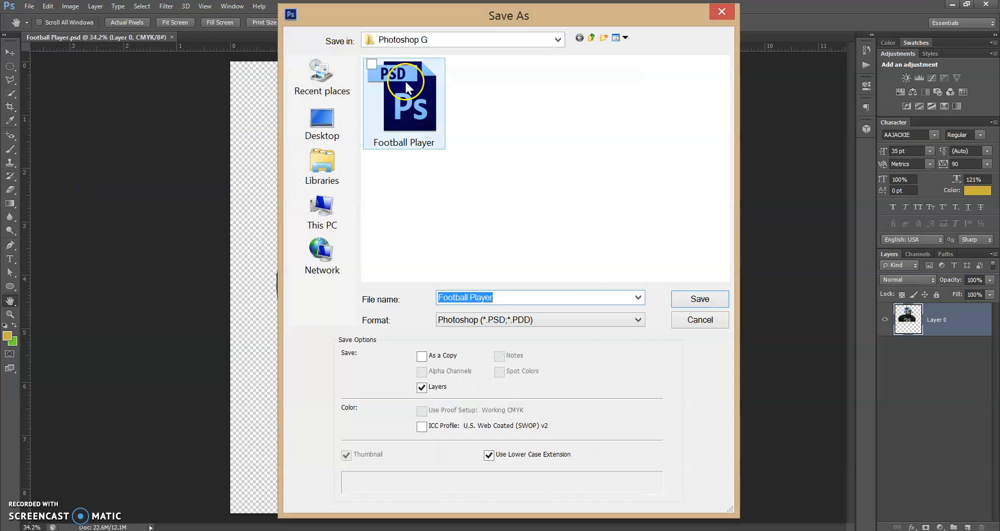
{"action": "left_click", "coordinate": [545, 320]}
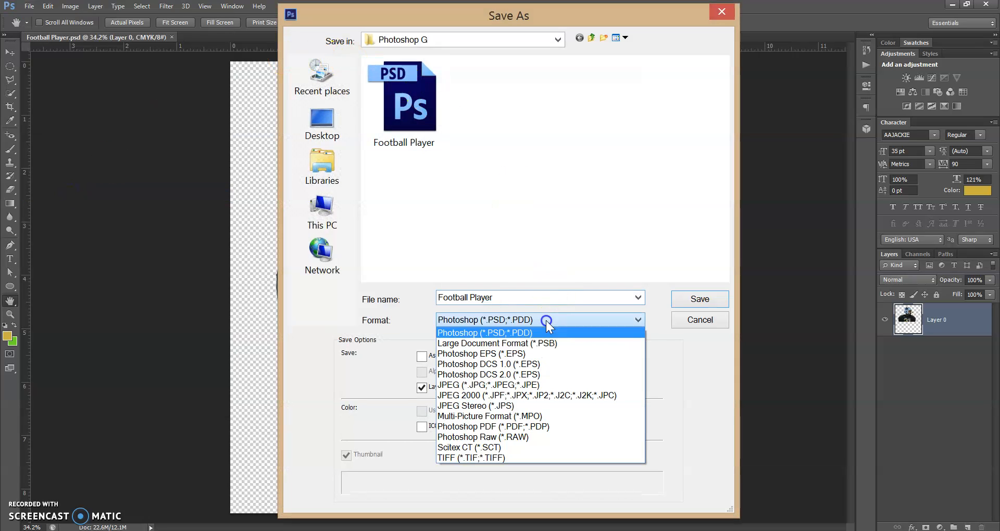
{"action": "left_click", "coordinate": [539, 385]}
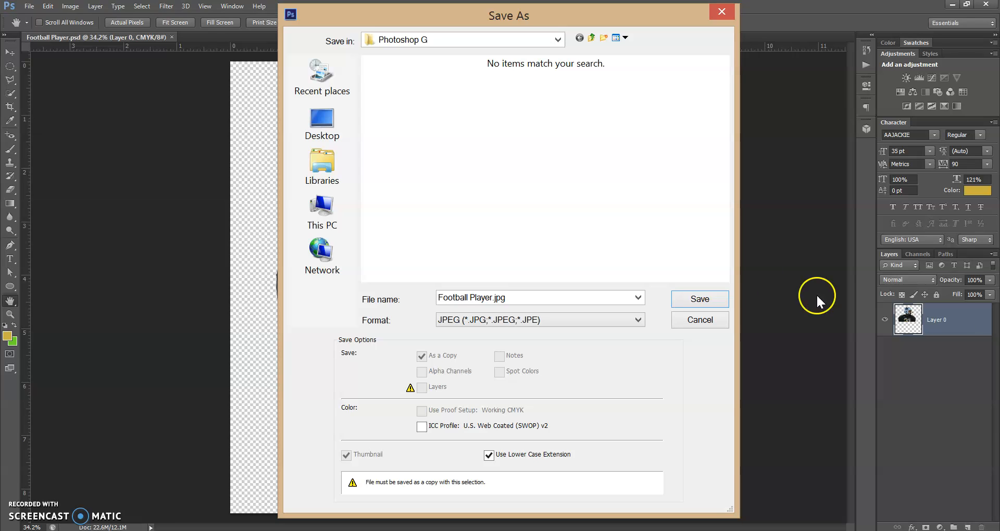
{"action": "left_click", "coordinate": [717, 306]}
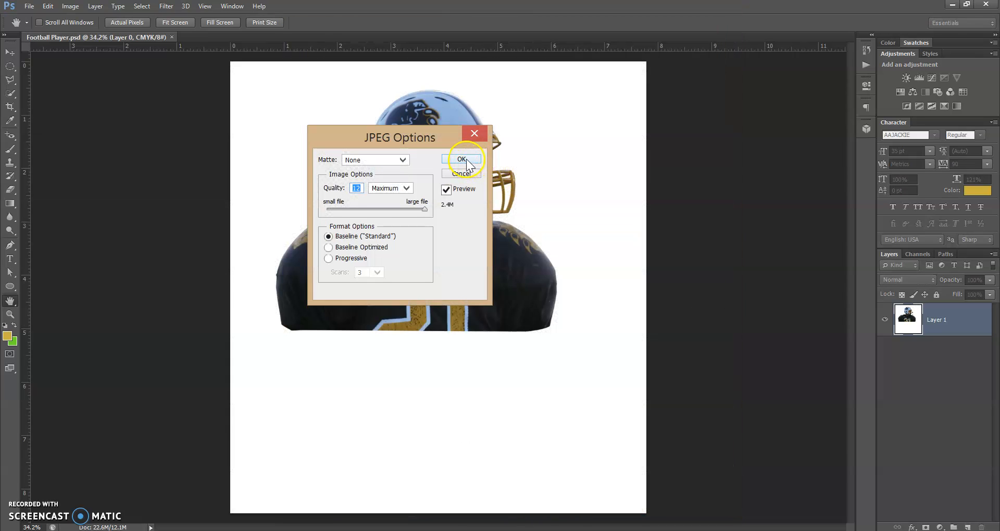
{"action": "left_click", "coordinate": [462, 159]}
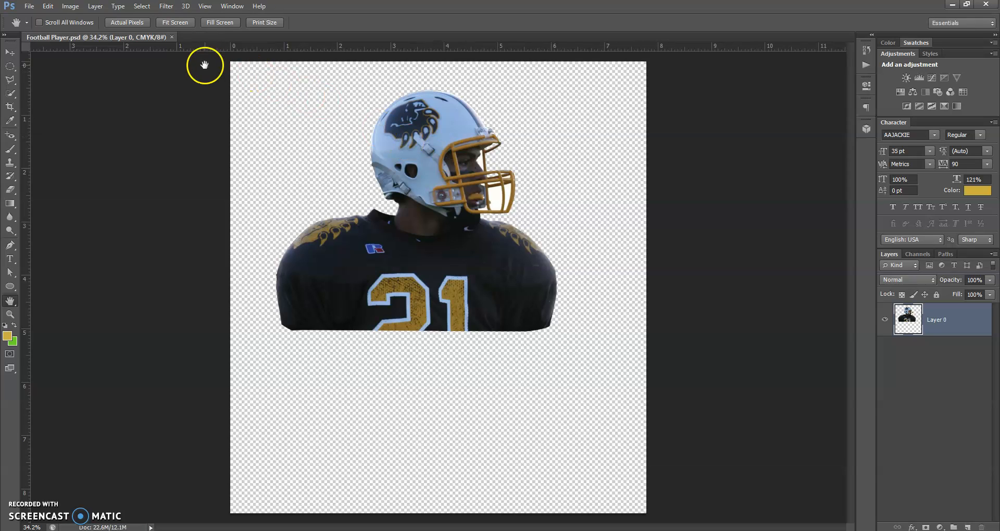
{"action": "left_click", "coordinate": [172, 37]}
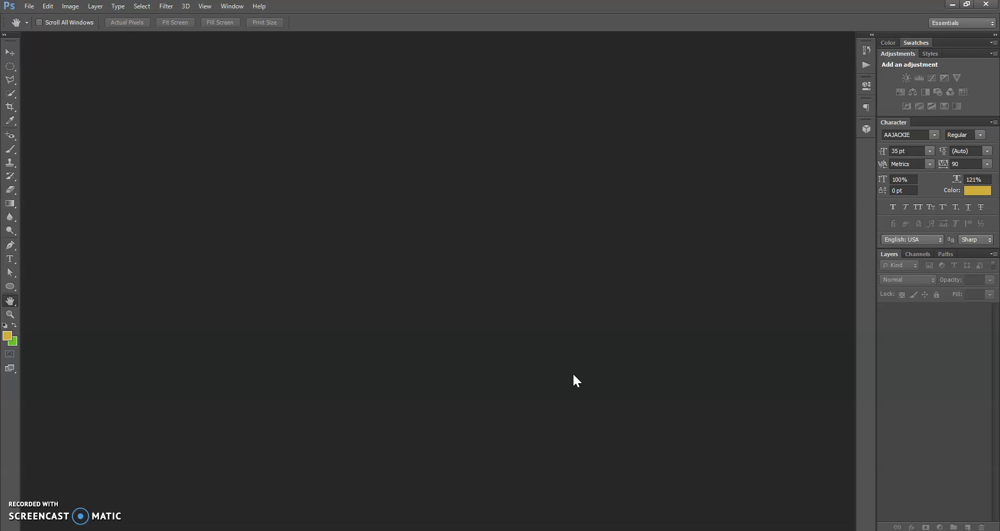
- Switch to File Explorer and open the Photoshop G folder in Lessons, inside the teacher's folder under Shared Drive > _Working Pages
{"action": "mouse_move", "coordinate": [539, 530]}
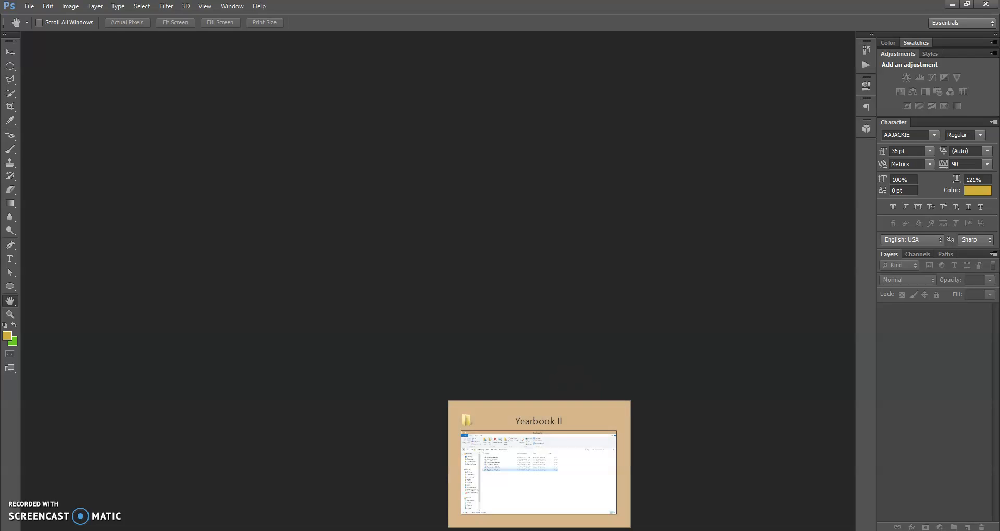
{"action": "left_click", "coordinate": [539, 530]}
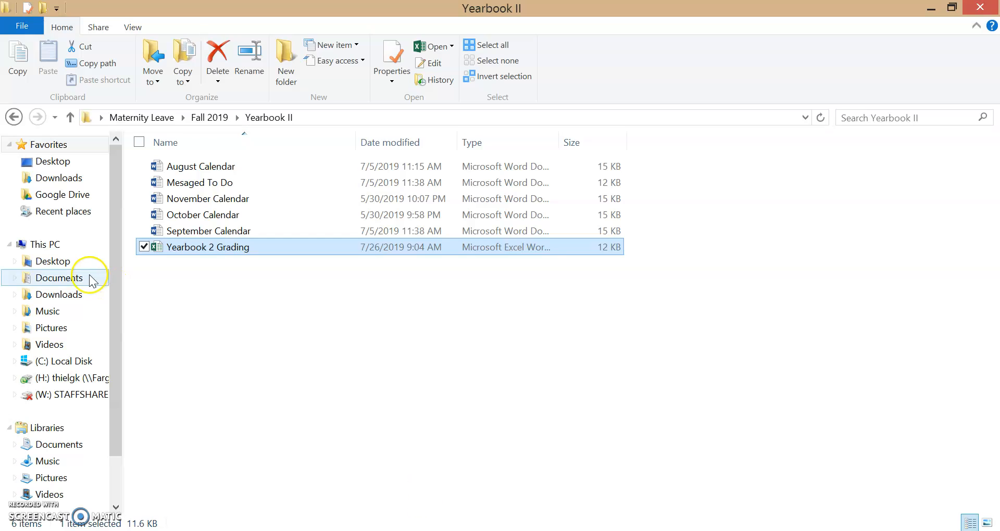
{"action": "left_click", "coordinate": [72, 265]}
{"action": "double_click", "coordinate": [265, 249]}
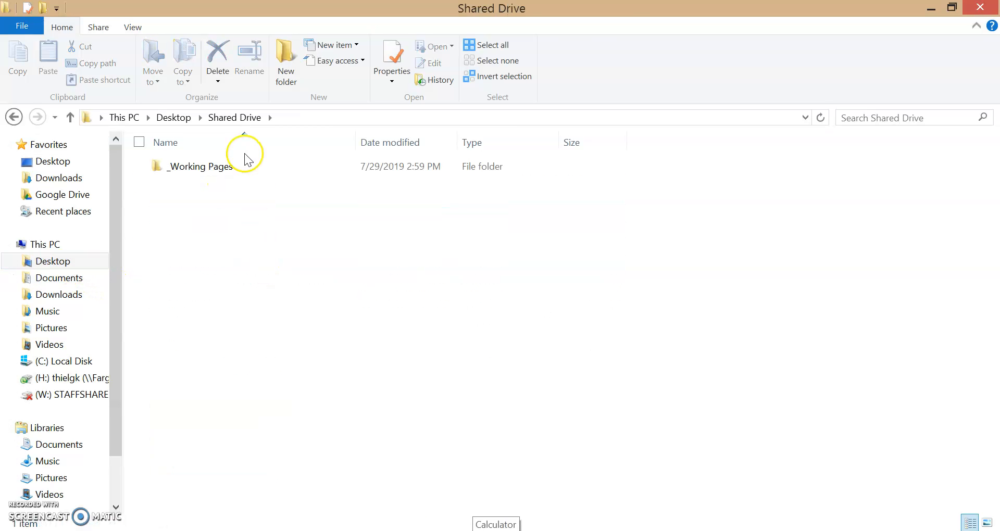
{"action": "double_click", "coordinate": [245, 164]}
{"action": "double_click", "coordinate": [245, 165]}
{"action": "double_click", "coordinate": [246, 178]}
{"action": "double_click", "coordinate": [245, 215]}
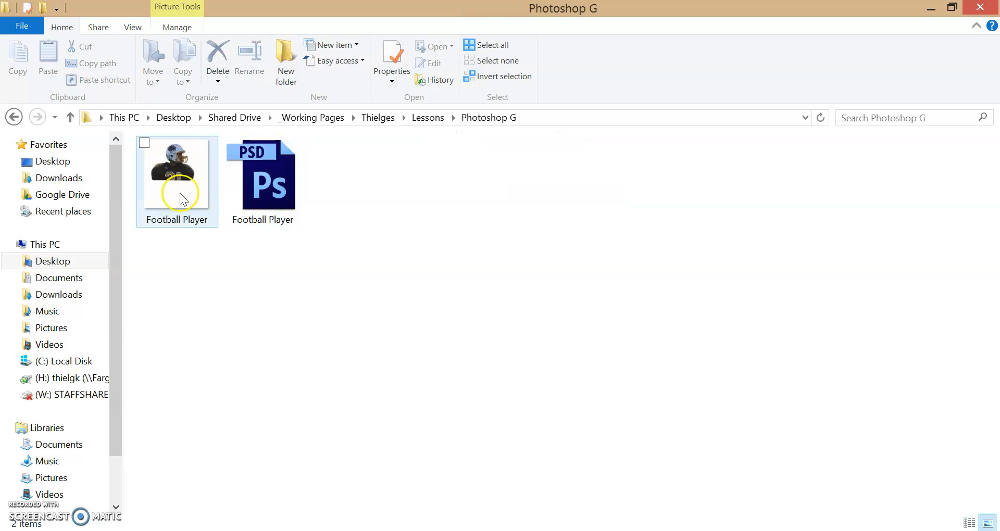
- Open the Football Player PSD, and open the Football Player JPEG from Windows Photo Viewer in Adobe Photoshop CS6
{"action": "double_click", "coordinate": [278, 184]}
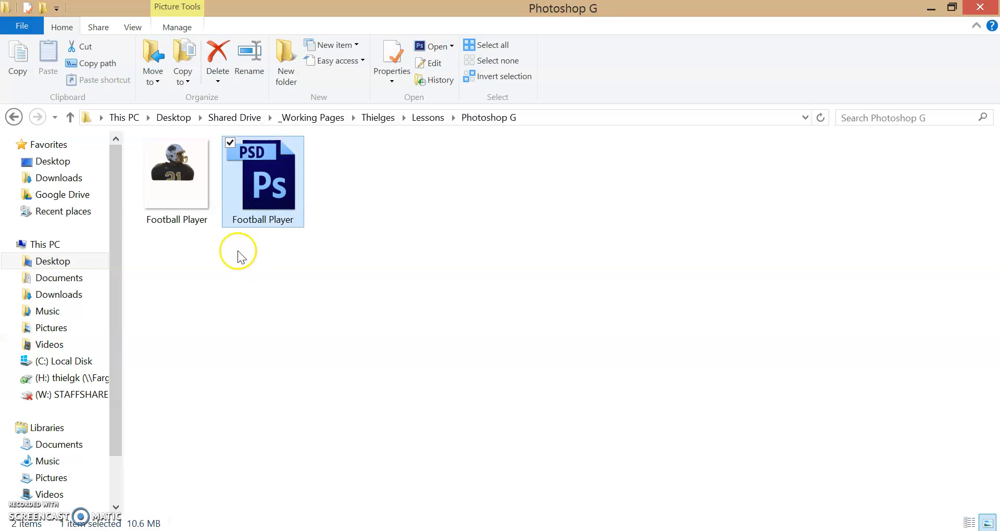
{"action": "left_click", "coordinate": [179, 186]}
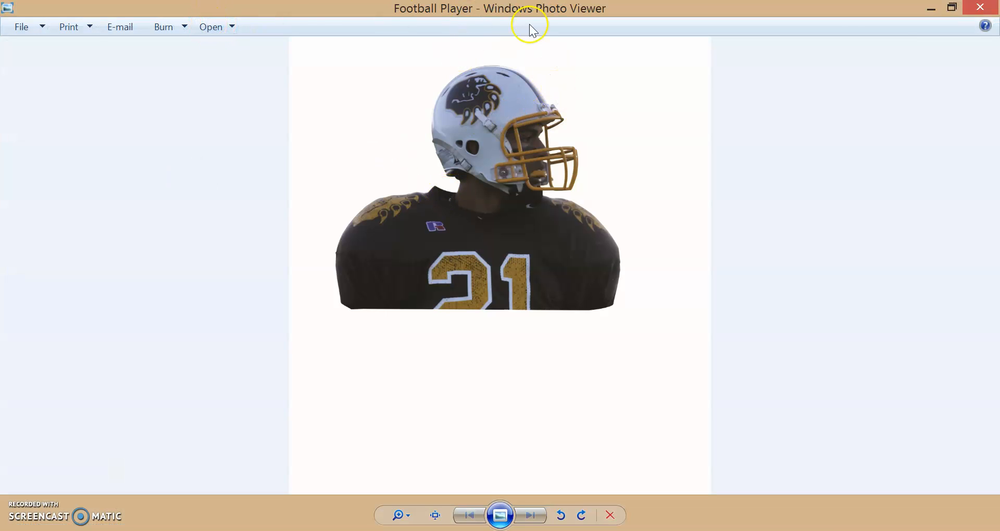
{"action": "left_click", "coordinate": [212, 28]}
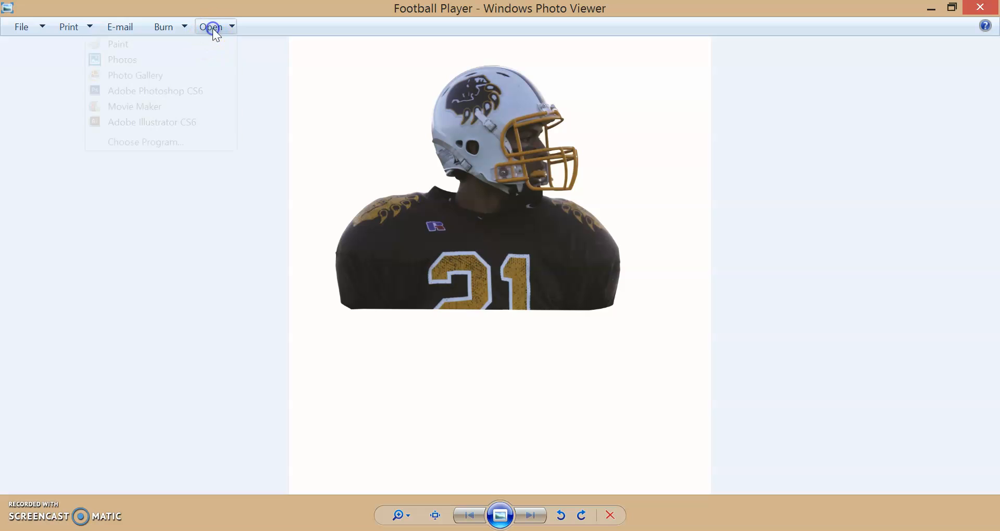
{"action": "left_click", "coordinate": [189, 91]}
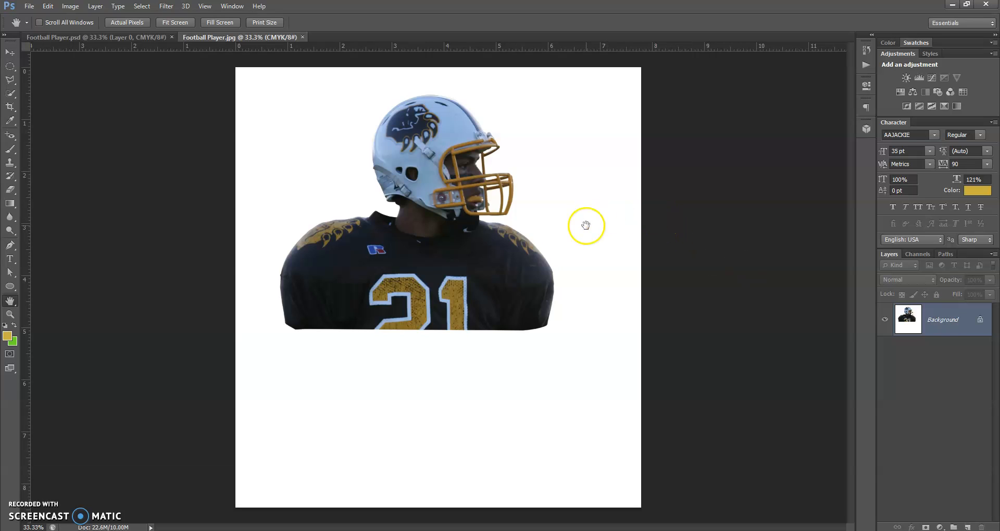
- Inspect the paths of the Football Player JPEG and PSD for comparison, and close both documents
{"action": "left_click", "coordinate": [952, 255]}
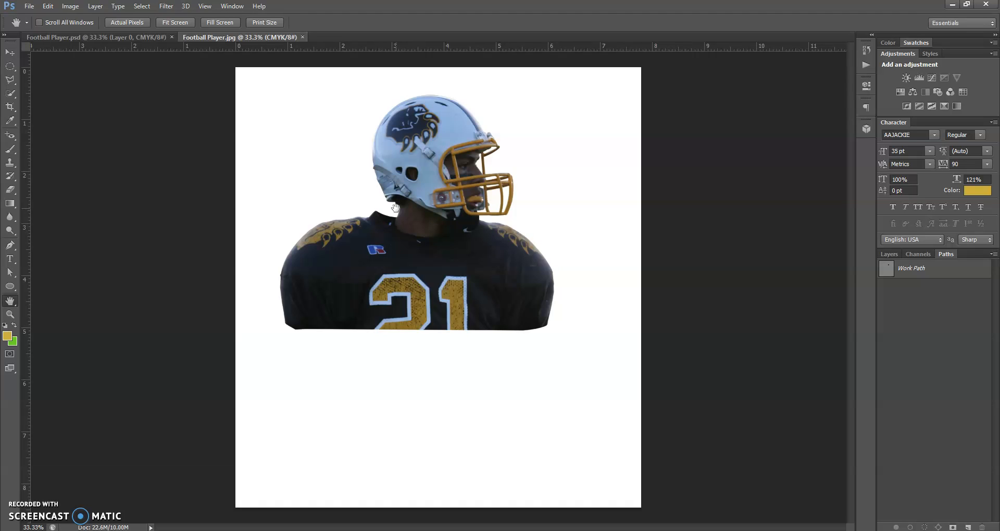
{"action": "left_click", "coordinate": [120, 37]}
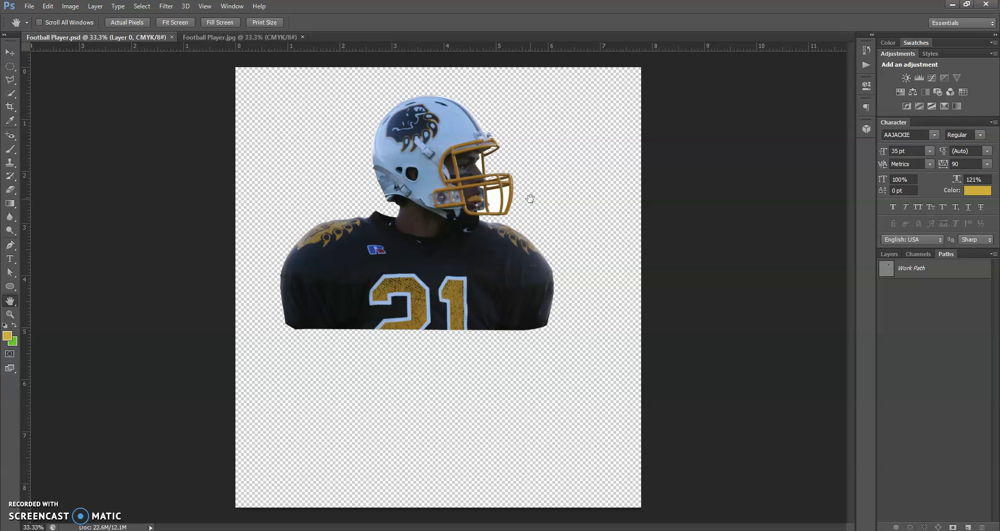
{"action": "left_click", "coordinate": [303, 37]}
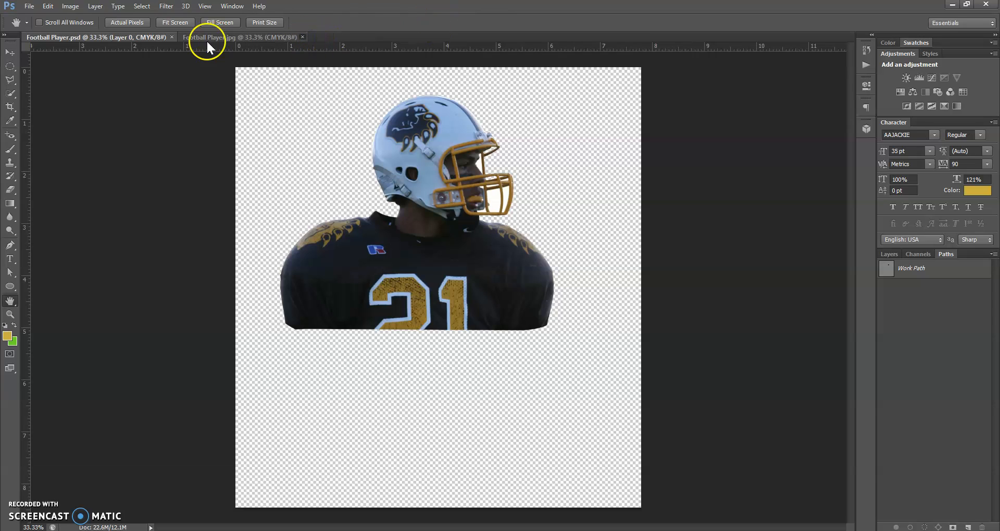
{"action": "left_click", "coordinate": [172, 37]}
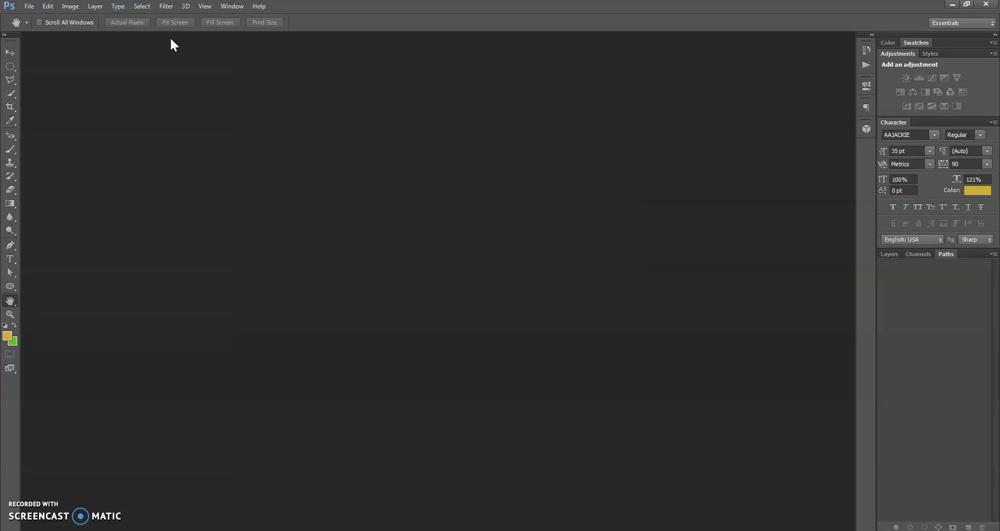